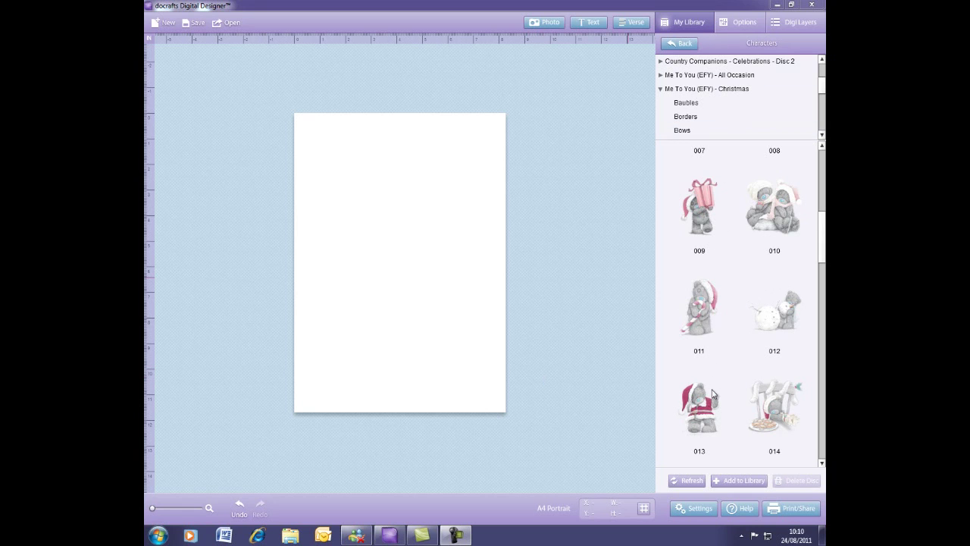
Step: Place Santa teddy character 013, shrink it small, and move it to the page's top-left
left_click_drag(712, 393, 413, 263)
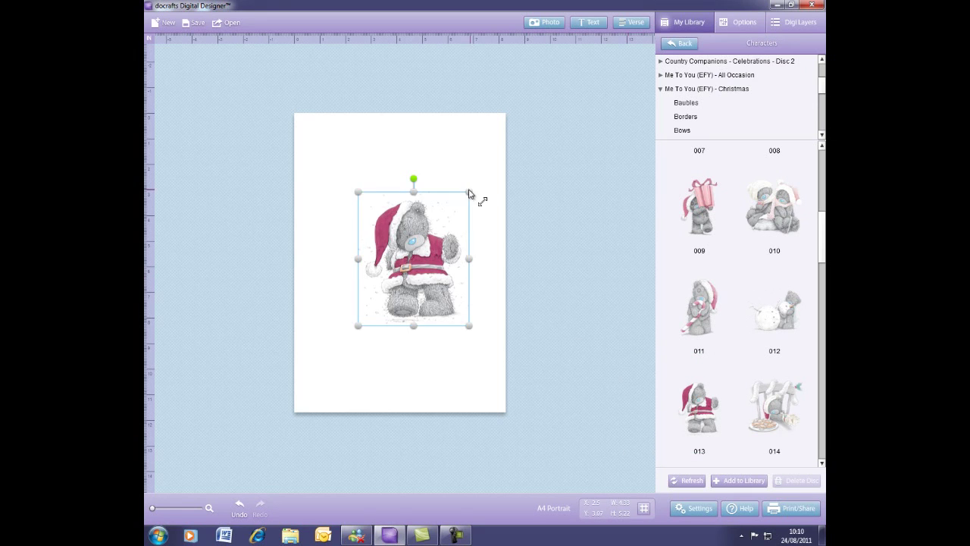
left_click_drag(470, 193, 396, 262)
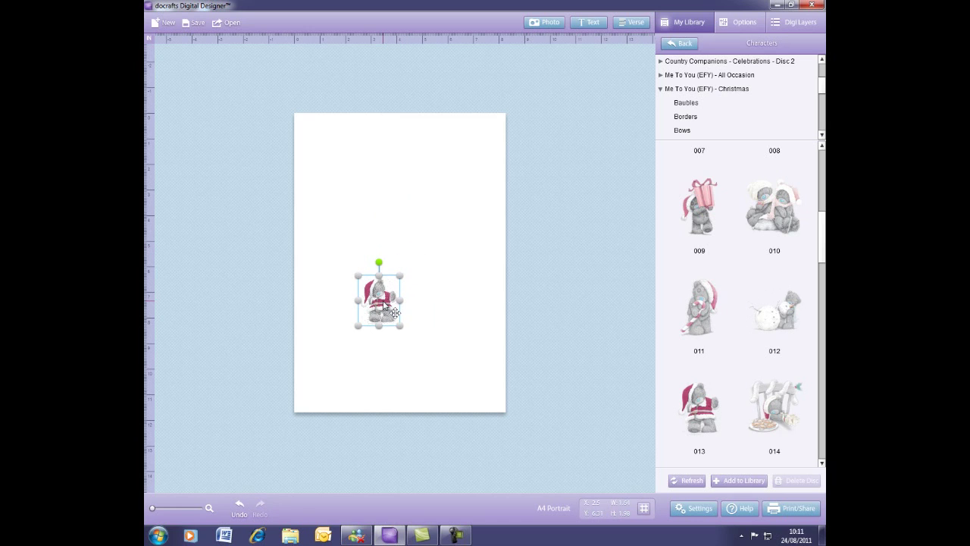
left_click_drag(395, 312, 369, 210)
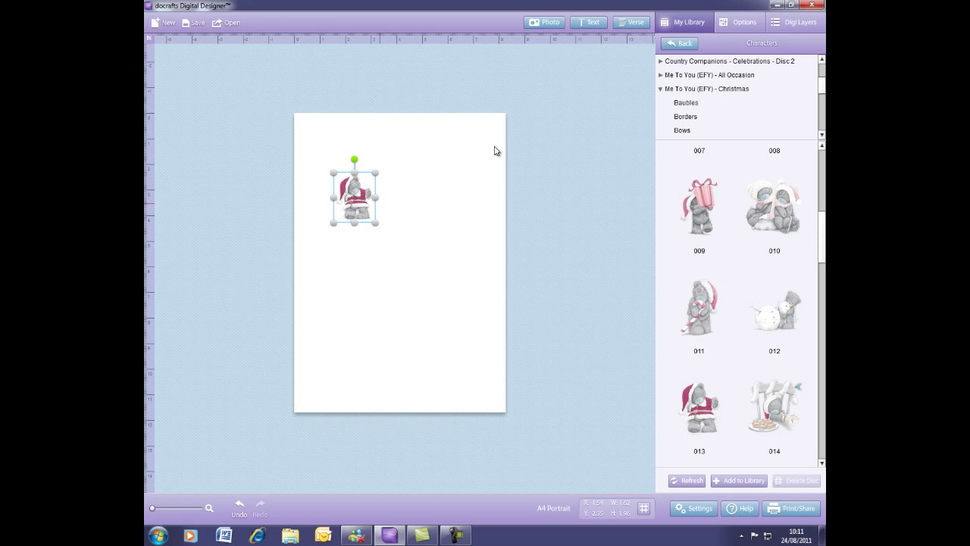
Step: Start Paper Maker from Options and fit the capture area tightly around the teddy
left_click(732, 25)
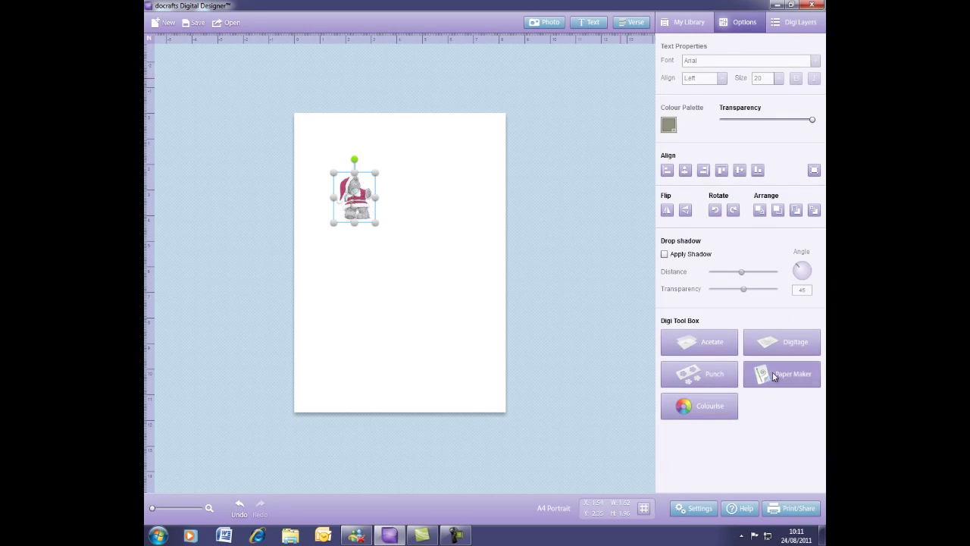
left_click(776, 376)
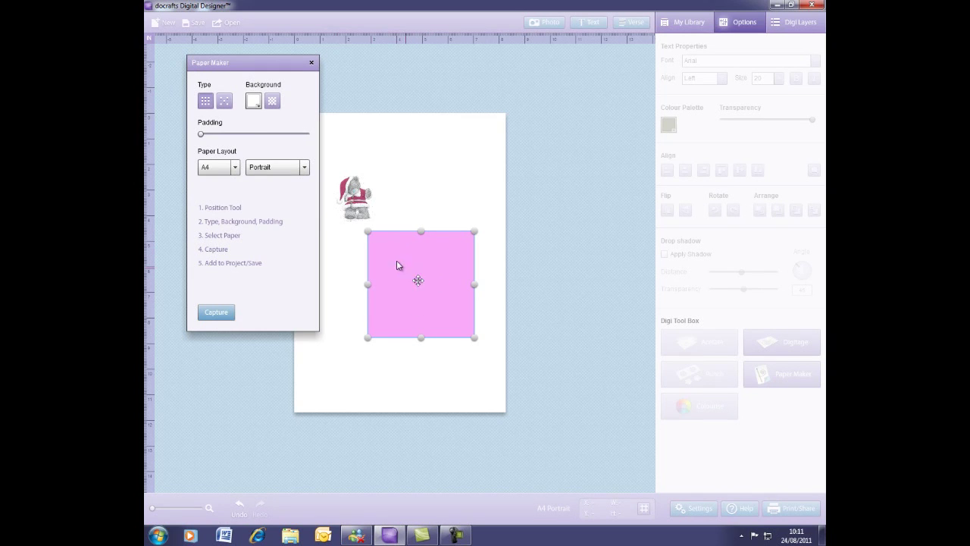
left_click_drag(409, 271, 348, 189)
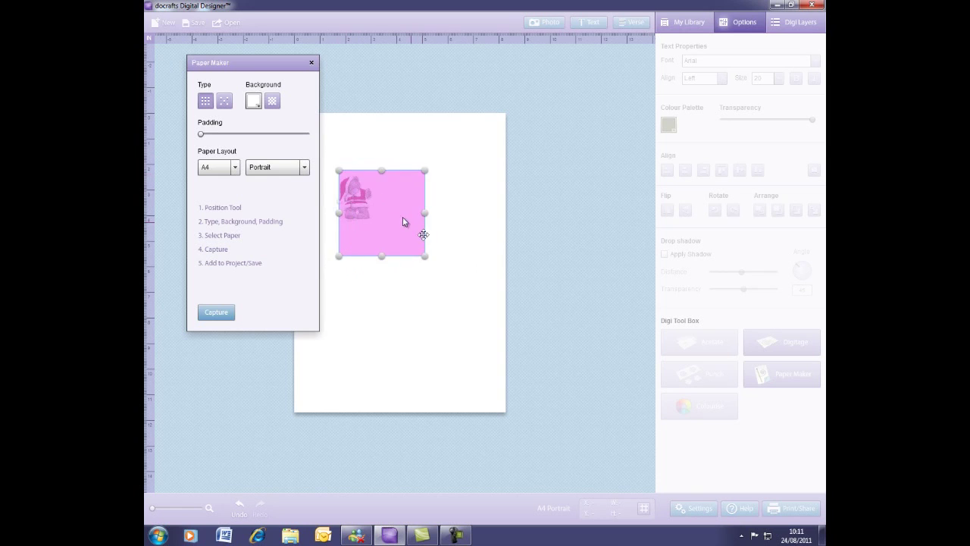
left_click_drag(421, 169, 340, 199)
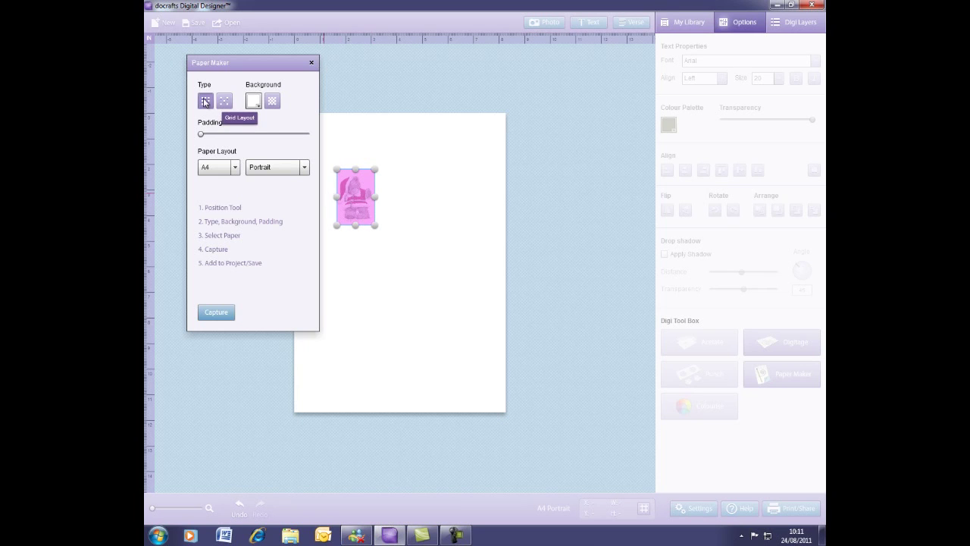
Step: Keep the paper size at A4 with Portrait orientation
left_click(234, 168)
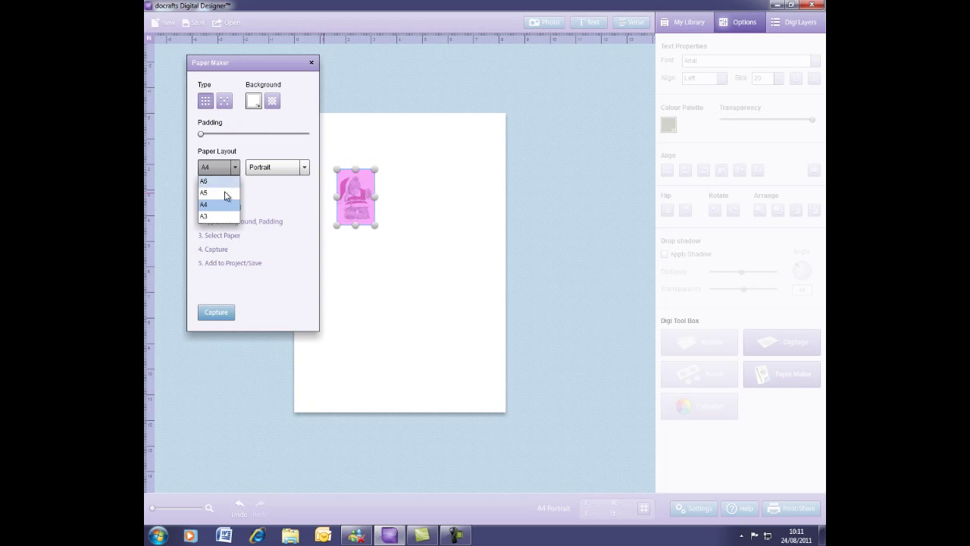
left_click(304, 168)
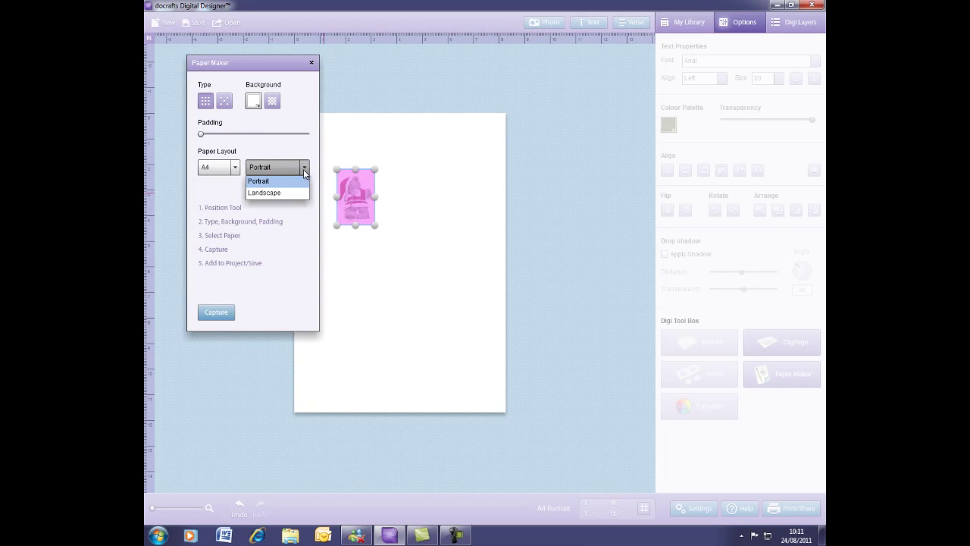
left_click(296, 182)
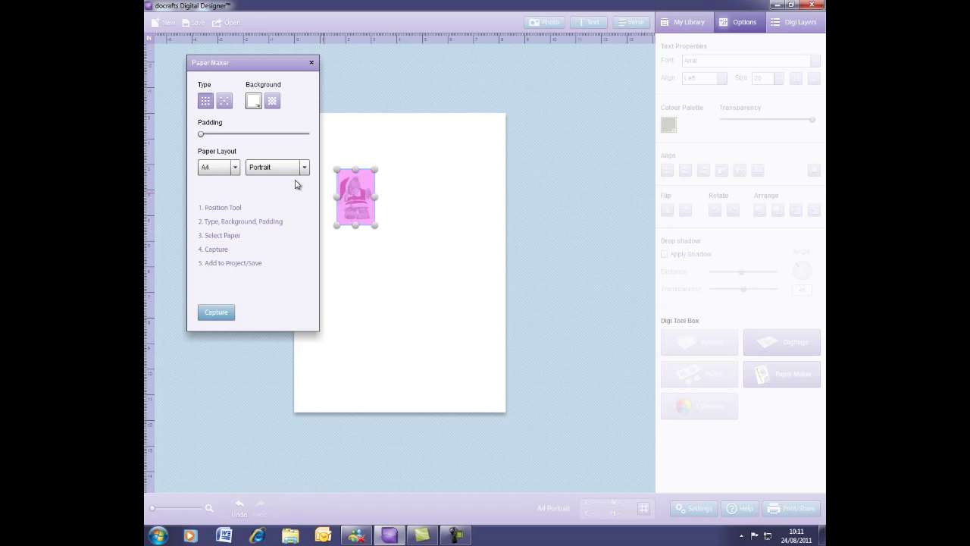
Step: Capture the teddy as an offset scattered repeat on light blue B5D6EF and add it to the project
left_click(215, 313)
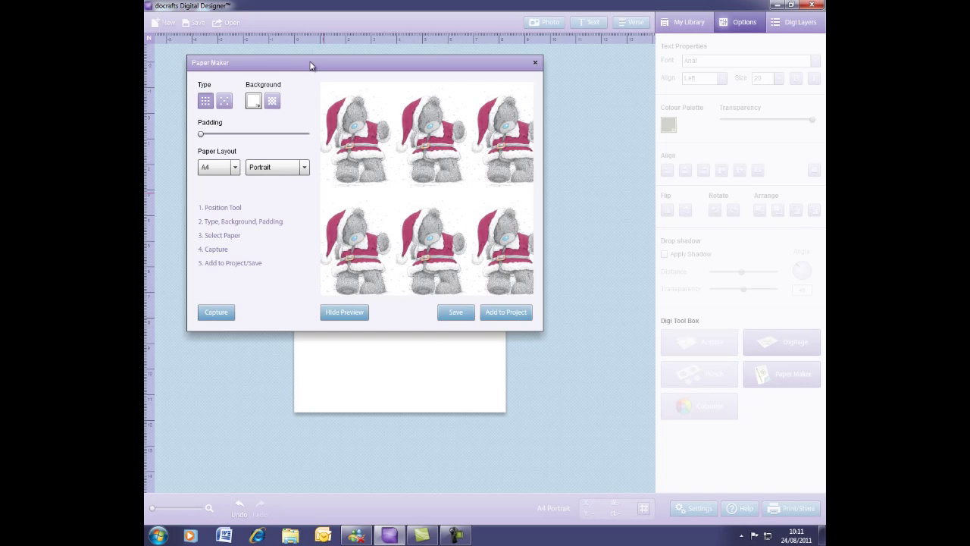
left_click_drag(310, 66, 526, 194)
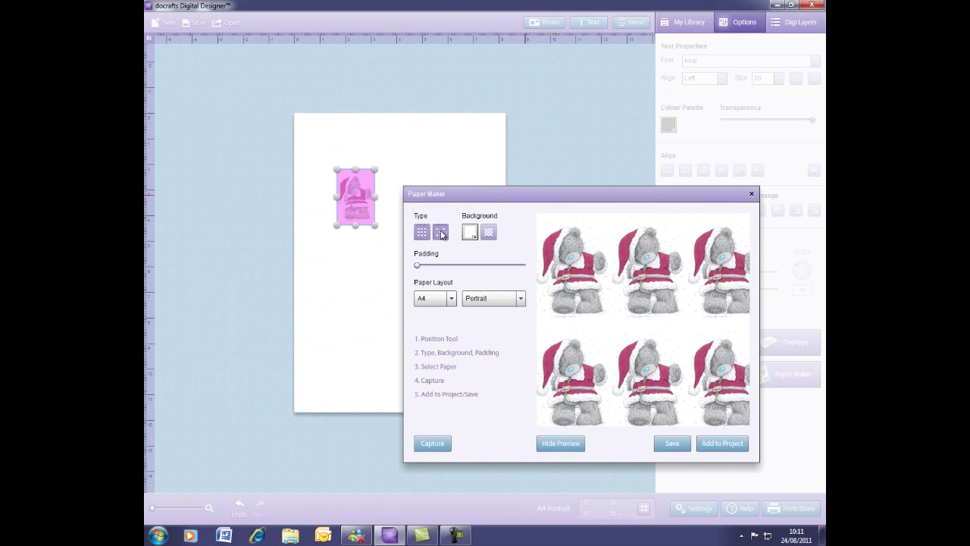
left_click(440, 233)
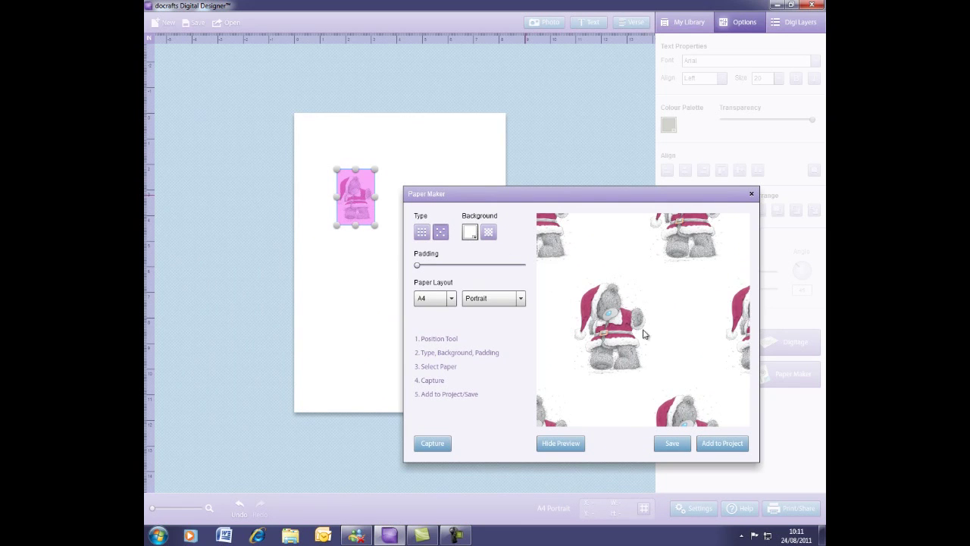
left_click(473, 238)
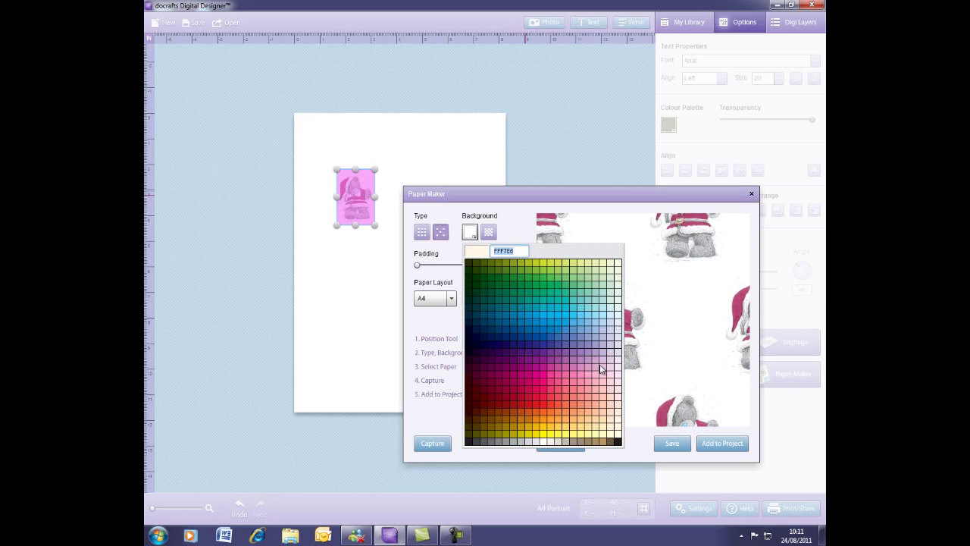
left_click(603, 326)
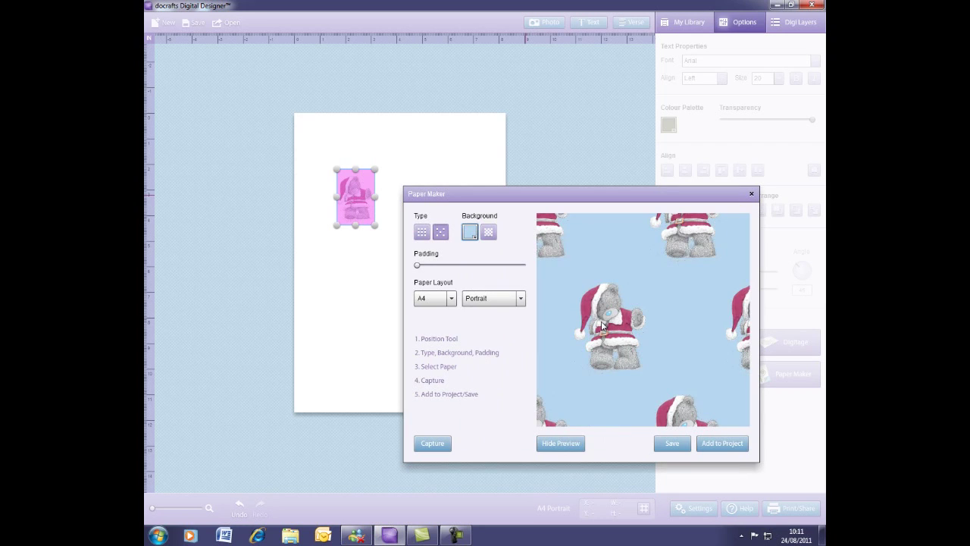
left_click(721, 447)
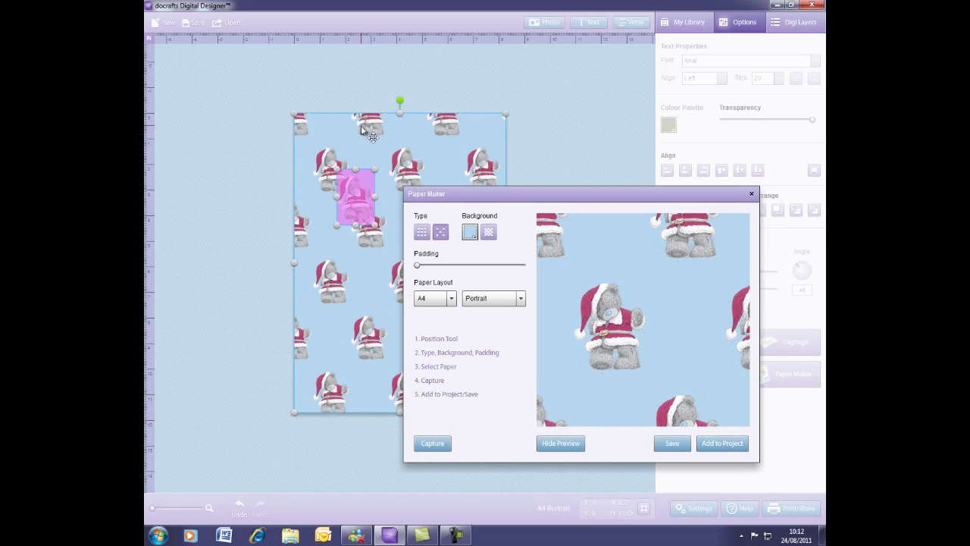
Step: Shift the blue teddy paper left and add a second version with a white FFFFFF background
left_click_drag(356, 145, 254, 132)
left_click(473, 237)
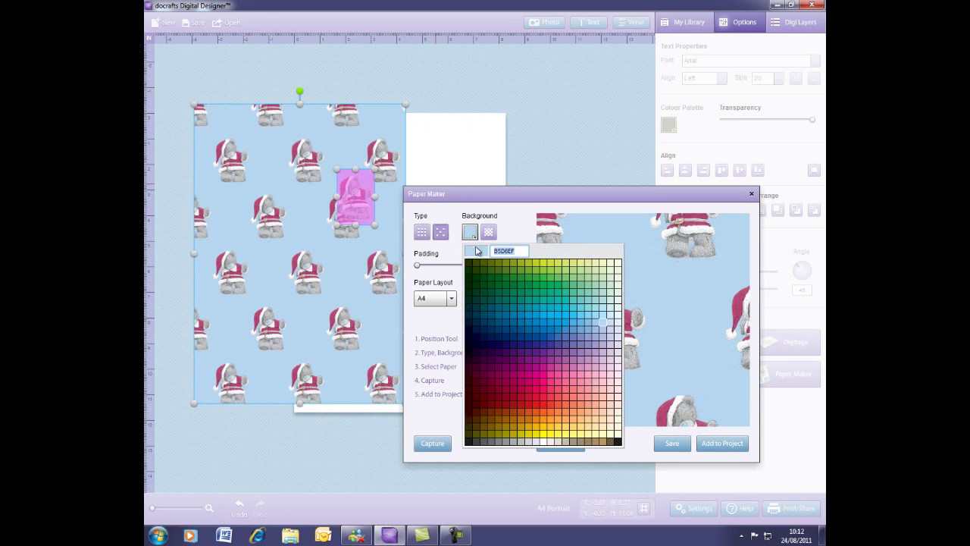
left_click(558, 442)
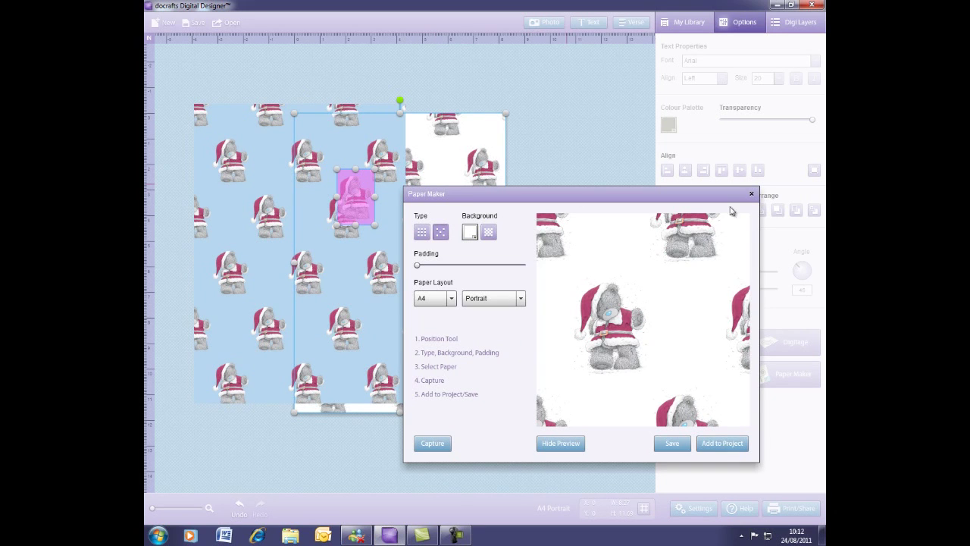
Step: Close Paper Maker, rearrange the teddy papers, delete the white bear paper, and select the loose teddy
left_click(751, 195)
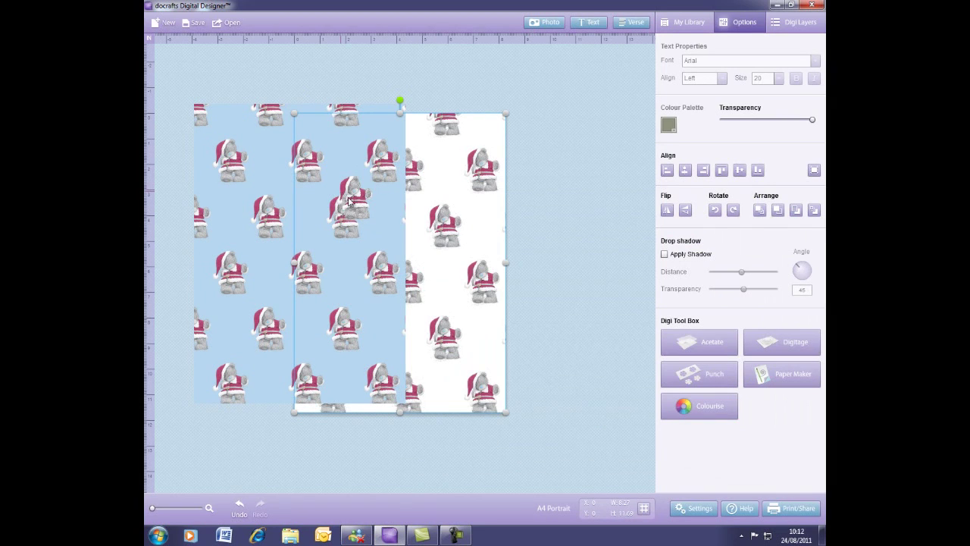
left_click_drag(360, 190, 577, 213)
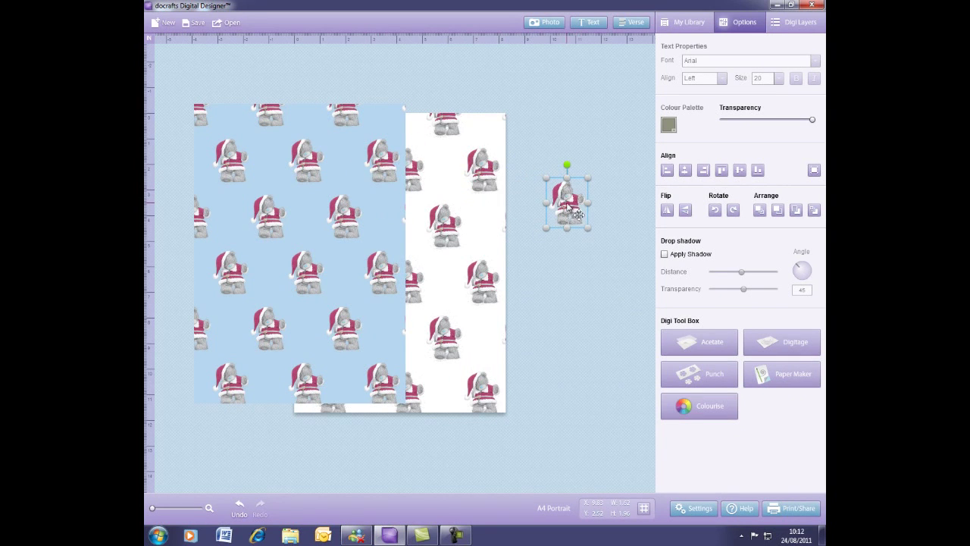
left_click_drag(361, 261, 455, 232)
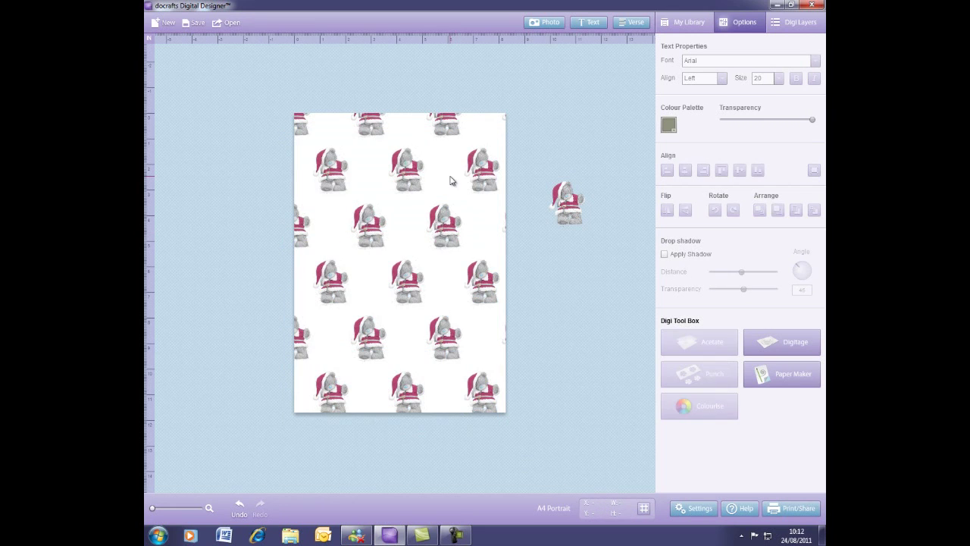
left_click(450, 181)
key("Delete")
left_click(566, 203)
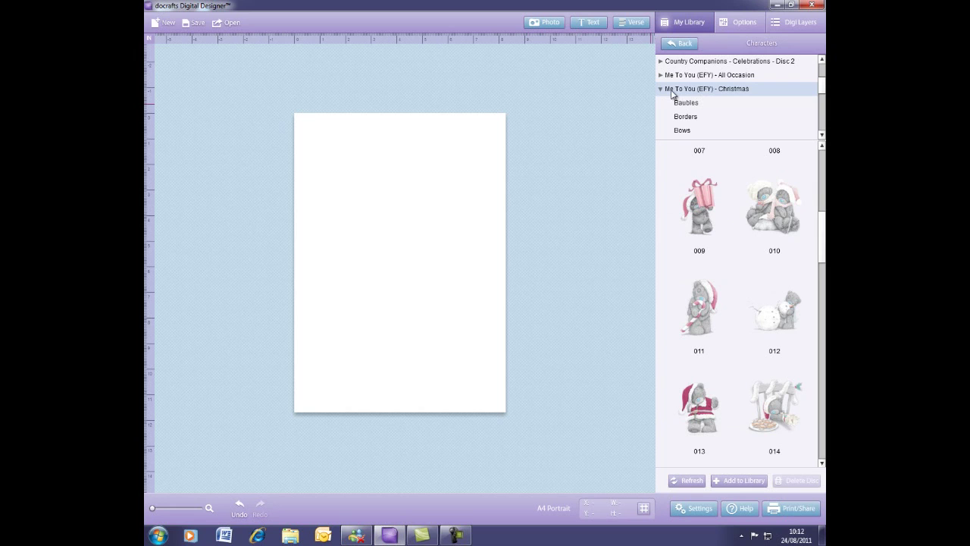
Step: Place Me To You Christmas starburst paper 004 on the page and show its options
left_click(672, 92)
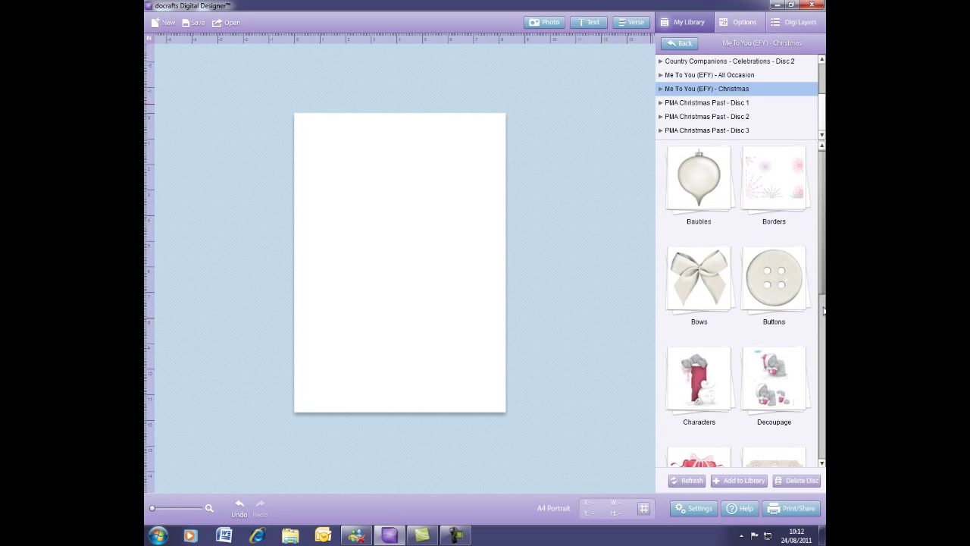
scroll(821, 318, "down", 2)
scroll(822, 355, "down", 2)
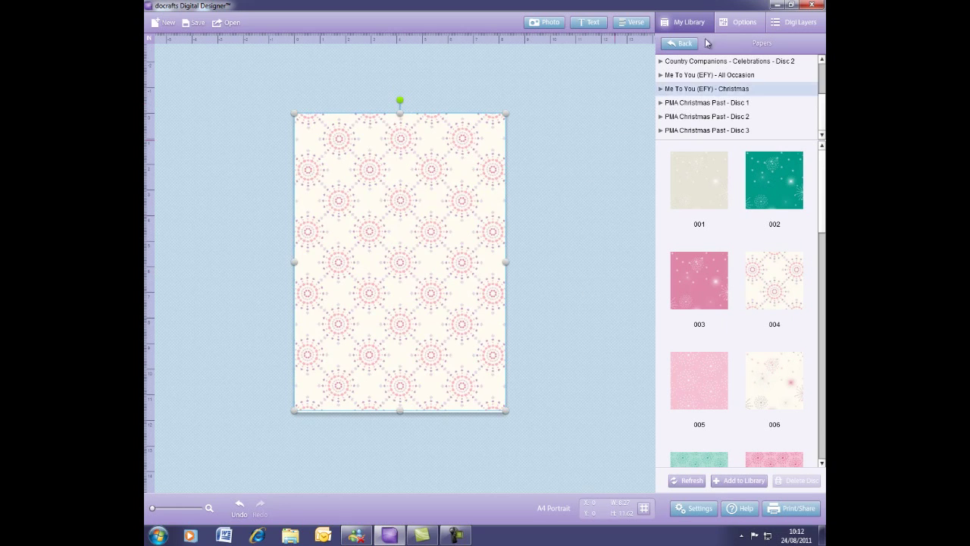
left_click(727, 25)
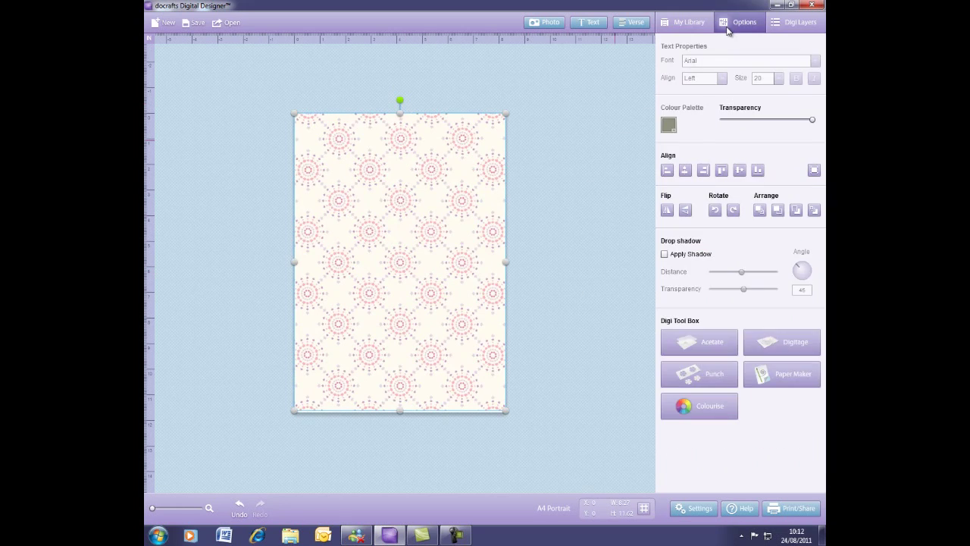
Step: Capture a single starburst motif in Paper Maker to preview a dense pink repeat
left_click(777, 375)
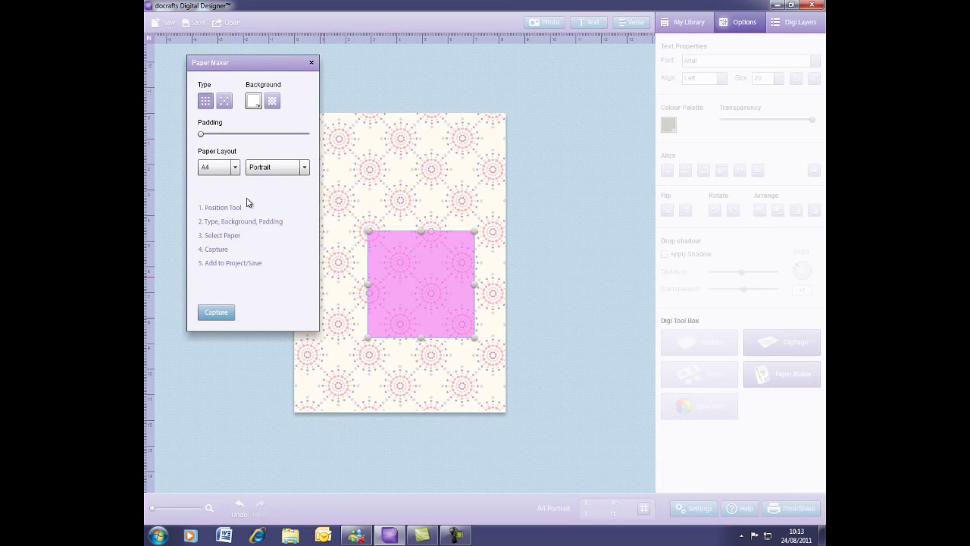
left_click_drag(374, 240, 464, 321)
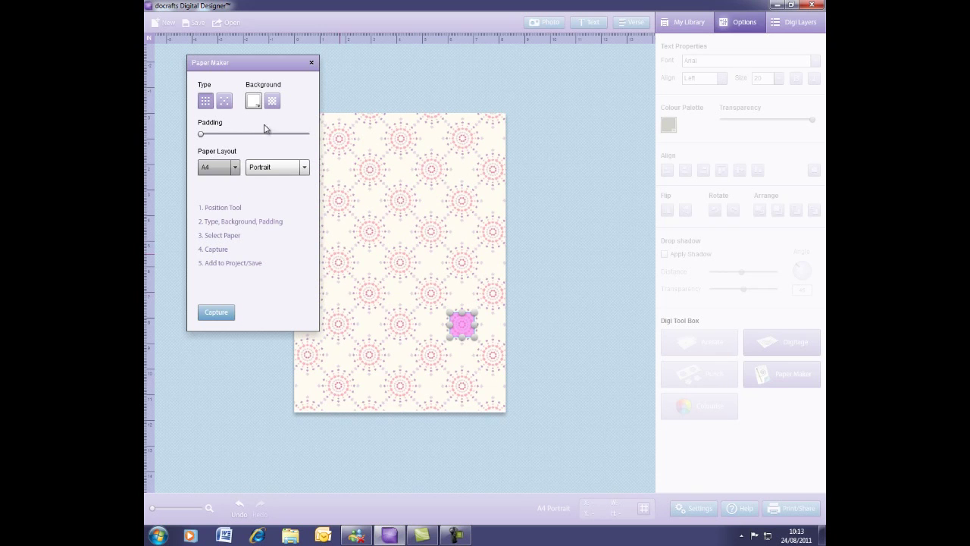
left_click(215, 312)
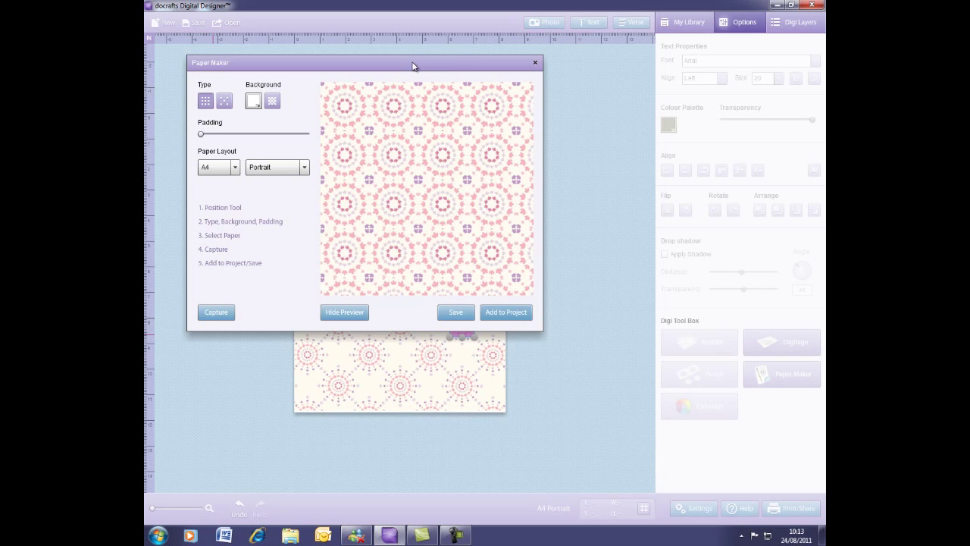
Step: Move the preview window down, the starburst paper left, and the new repeat paper up-right
left_click_drag(476, 65, 593, 193)
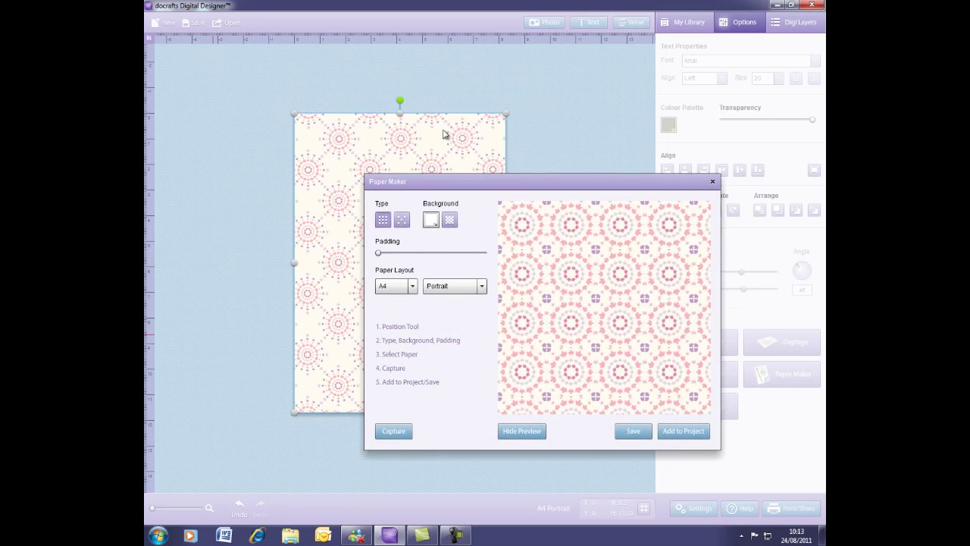
left_click_drag(427, 134, 310, 144)
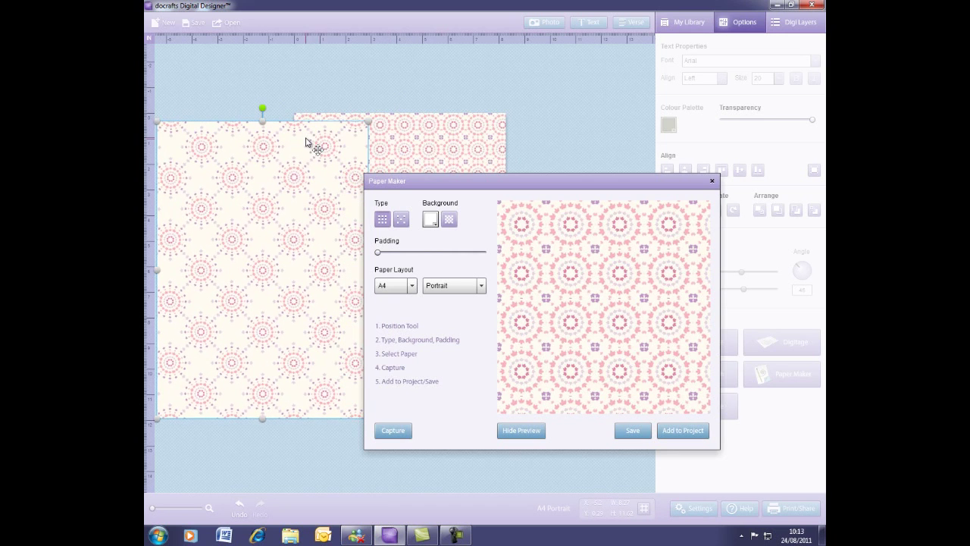
left_click_drag(436, 132, 520, 108)
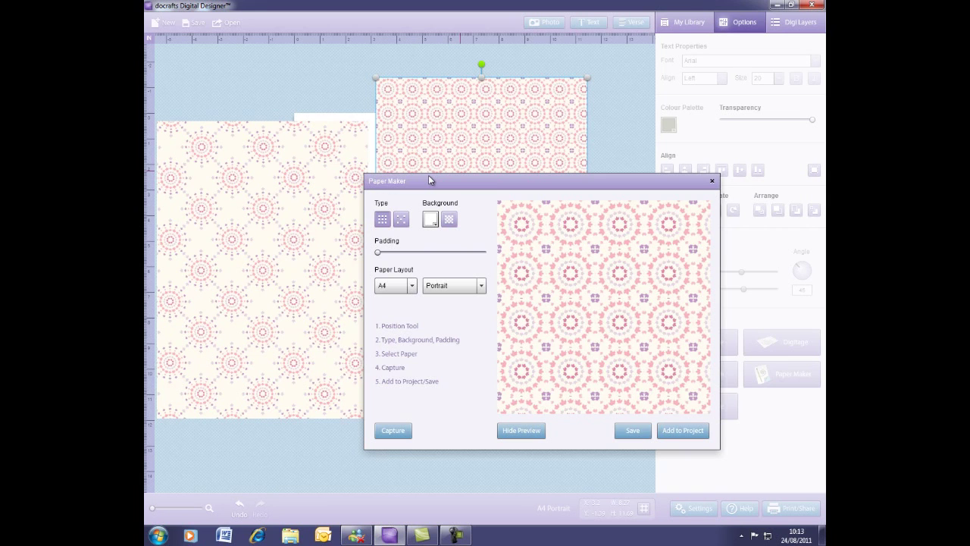
Step: Close Paper Maker and colourise the new repeat paper from pink to teal
left_click(712, 181)
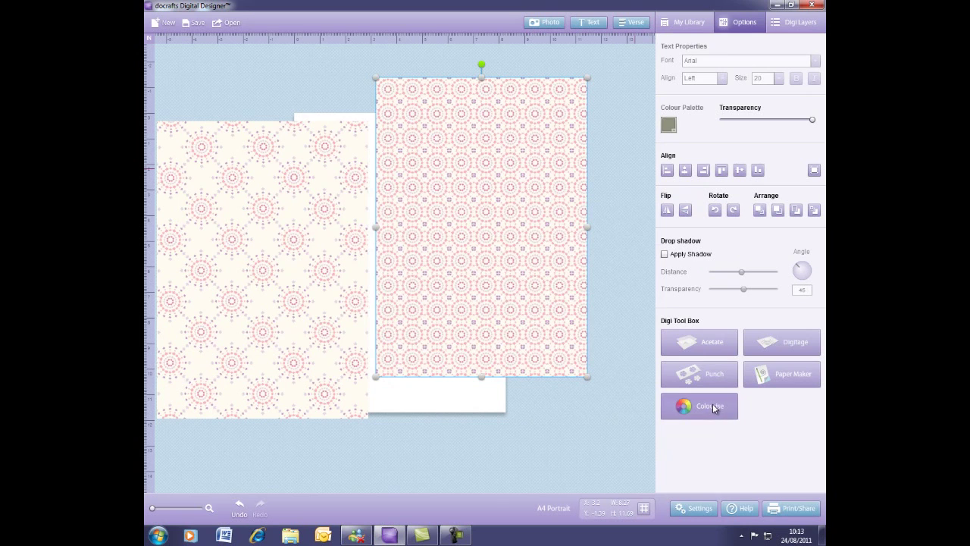
left_click(713, 408)
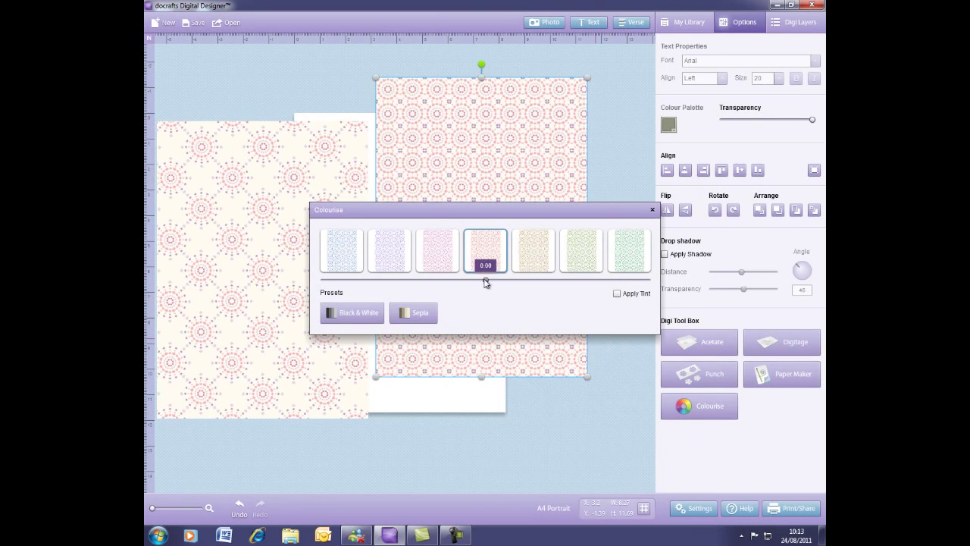
left_click_drag(485, 281, 326, 276)
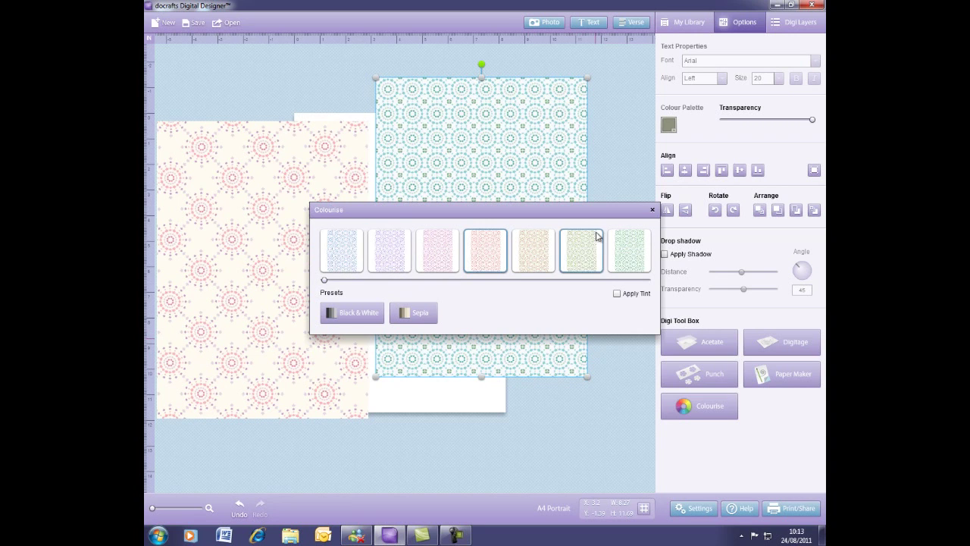
left_click(651, 210)
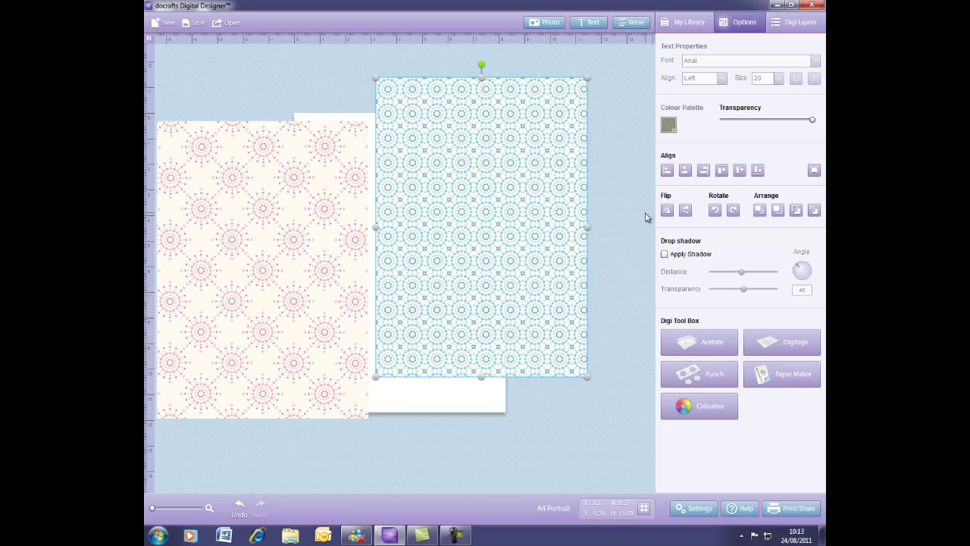
Step: Colourise the starburst paper teal too, then nudge it slightly right and down
left_click(276, 241)
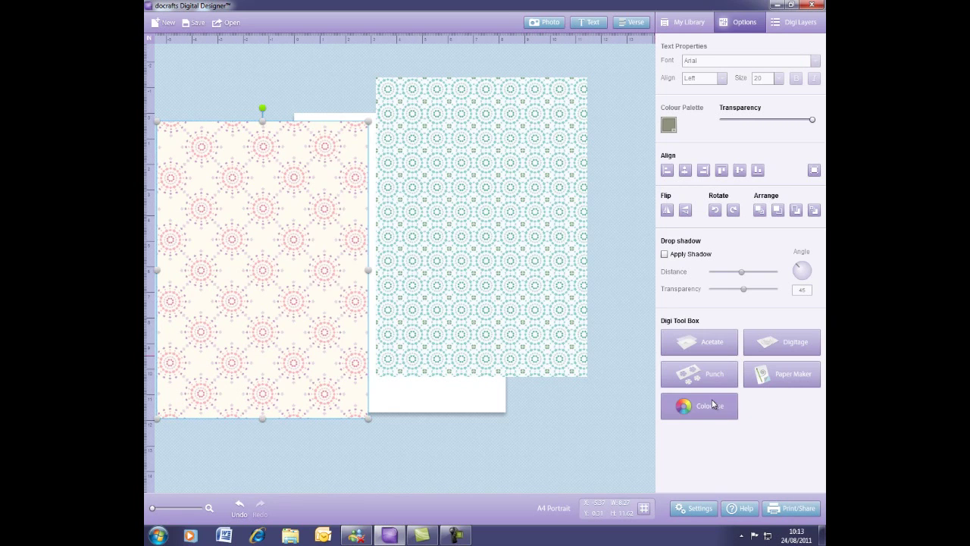
left_click(712, 404)
left_click_drag(486, 280, 324, 277)
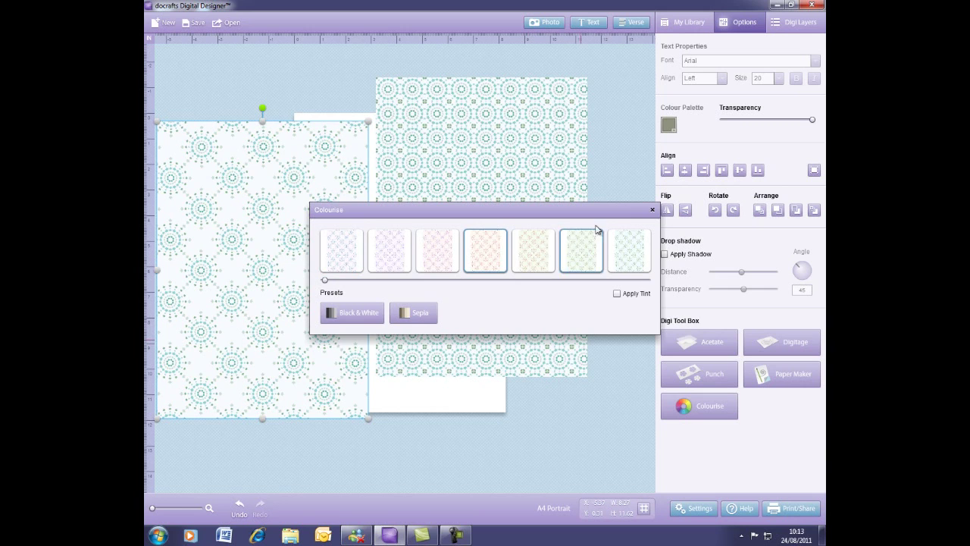
left_click(651, 211)
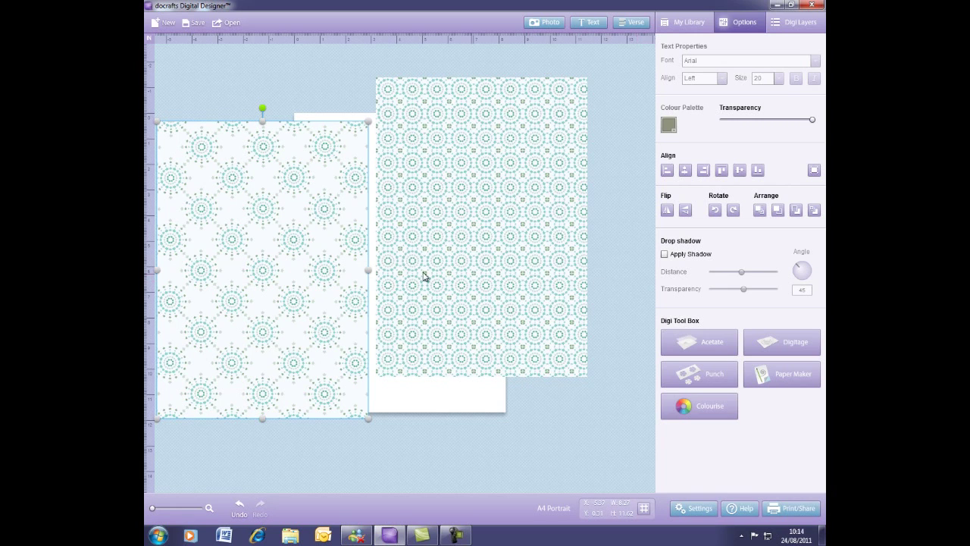
left_click_drag(335, 245, 364, 254)
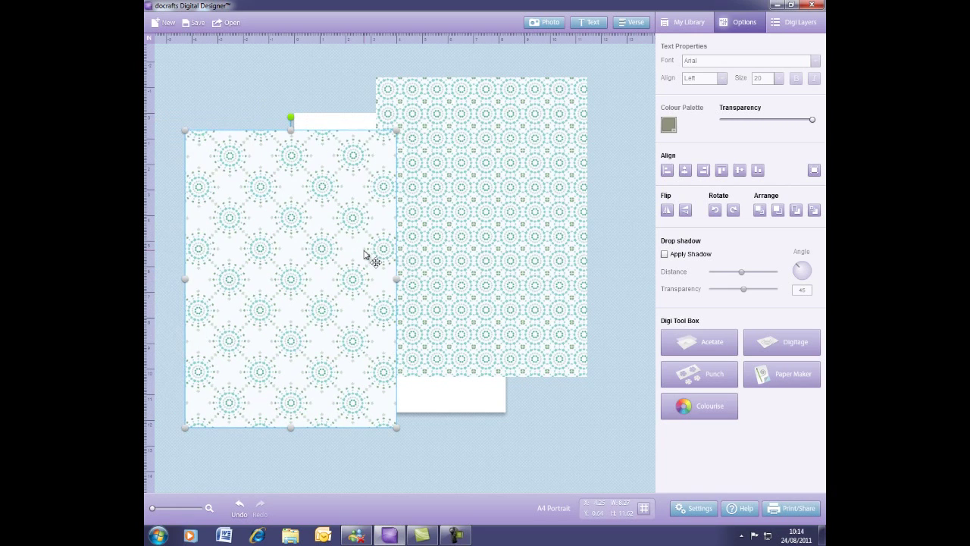